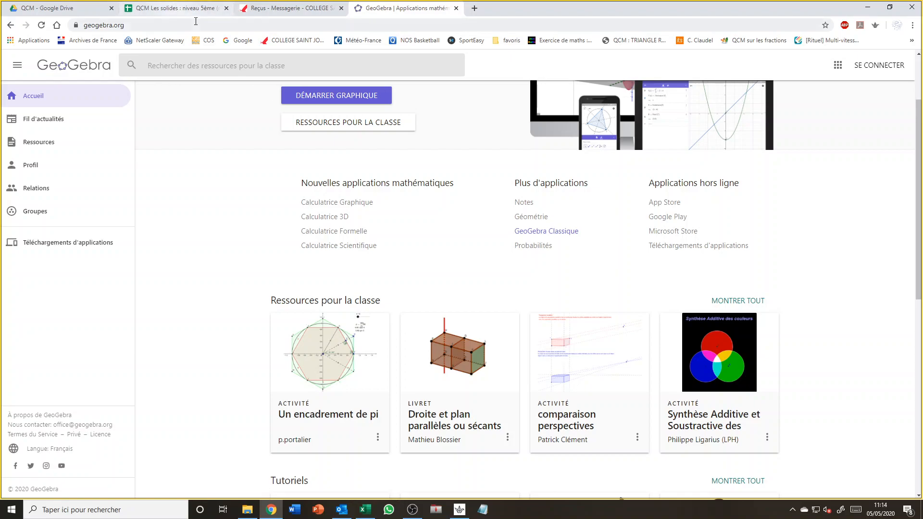
Open GeoGebra Classique and draw a square polygon with vertices (0, 0), (-4, 0), (-4, 4) and (0, 4).
click(535, 232)
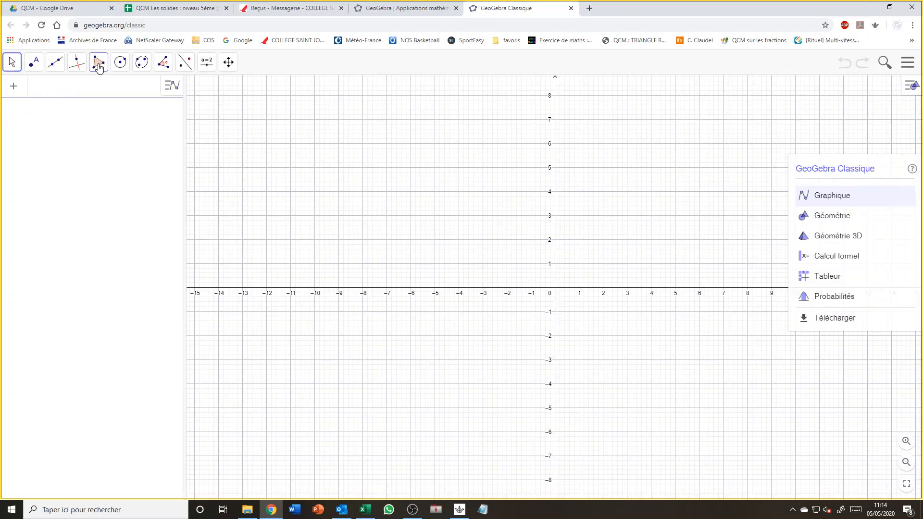
click(99, 67)
click(144, 130)
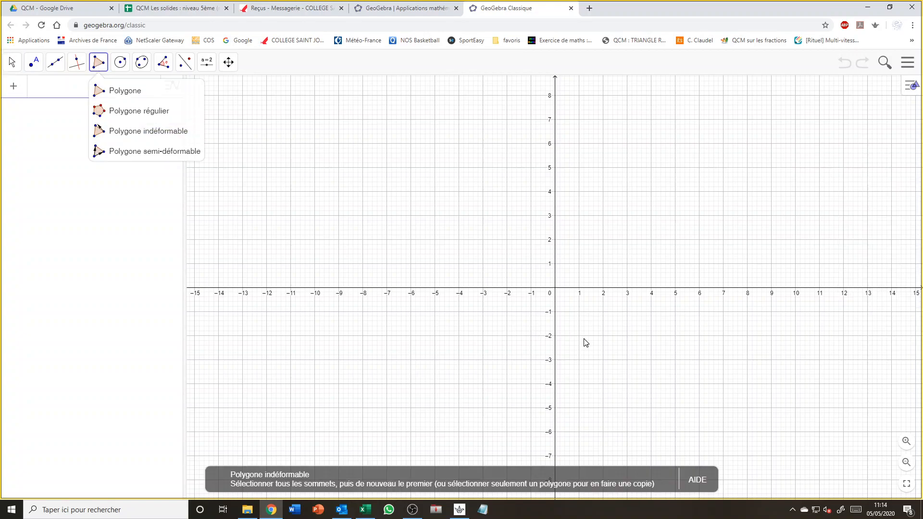
click(555, 288)
click(459, 288)
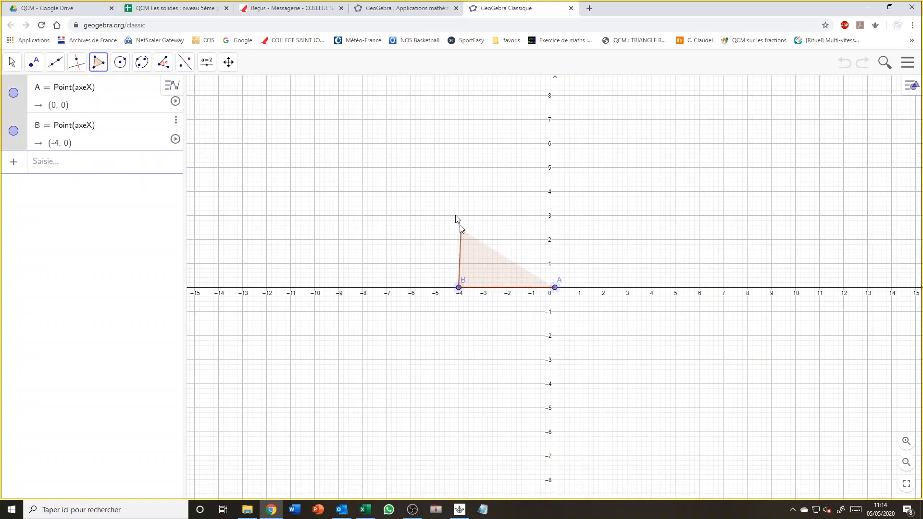
click(459, 191)
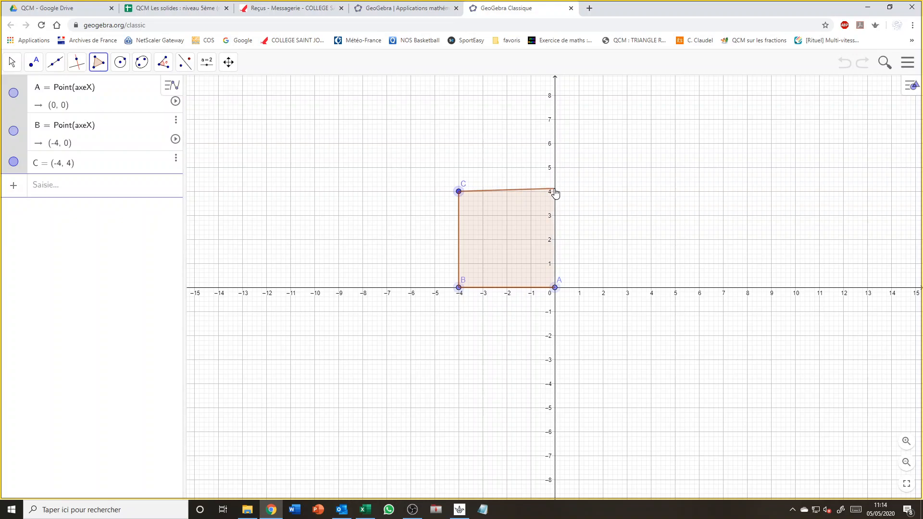
click(555, 192)
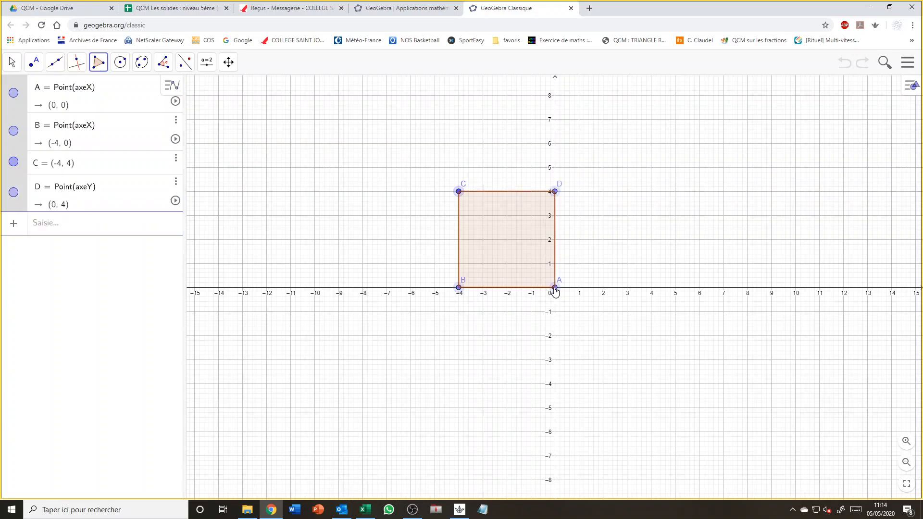
click(555, 288)
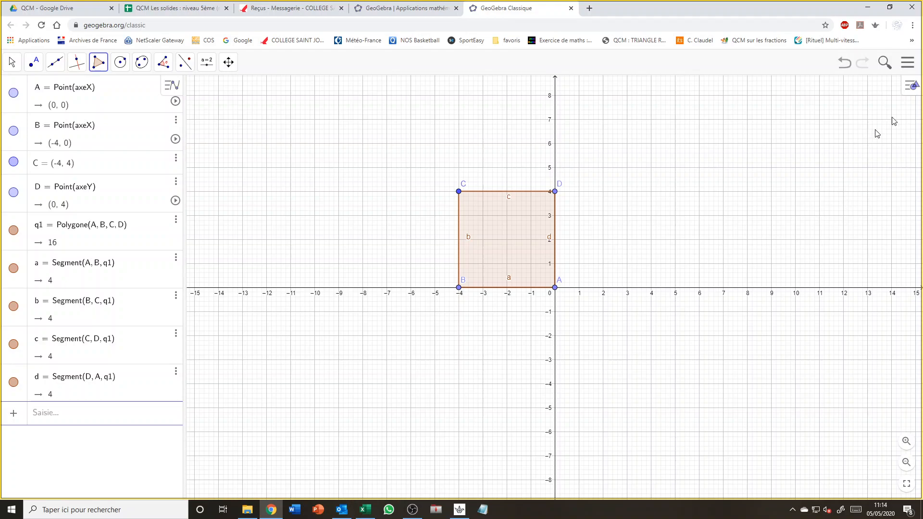
Add the Graphique 3D view beside the 2D view and widen it to about half of the workspace.
click(914, 90)
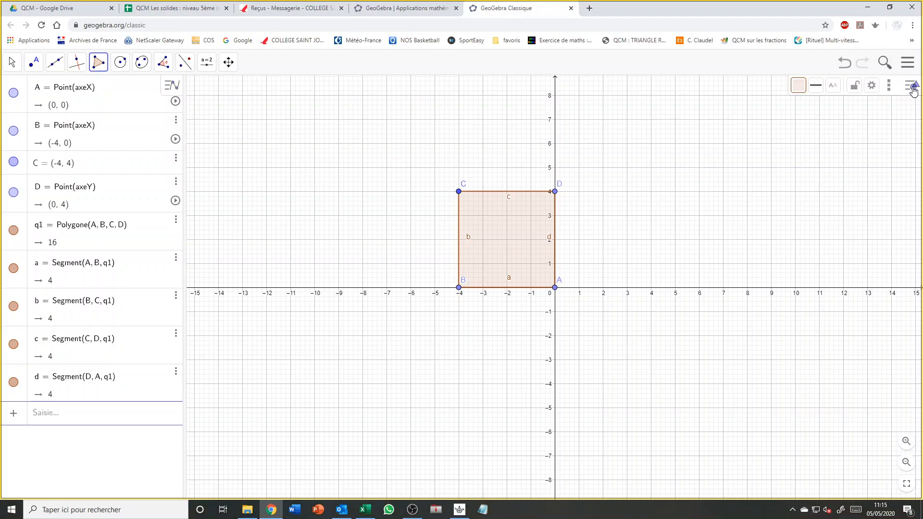
click(889, 85)
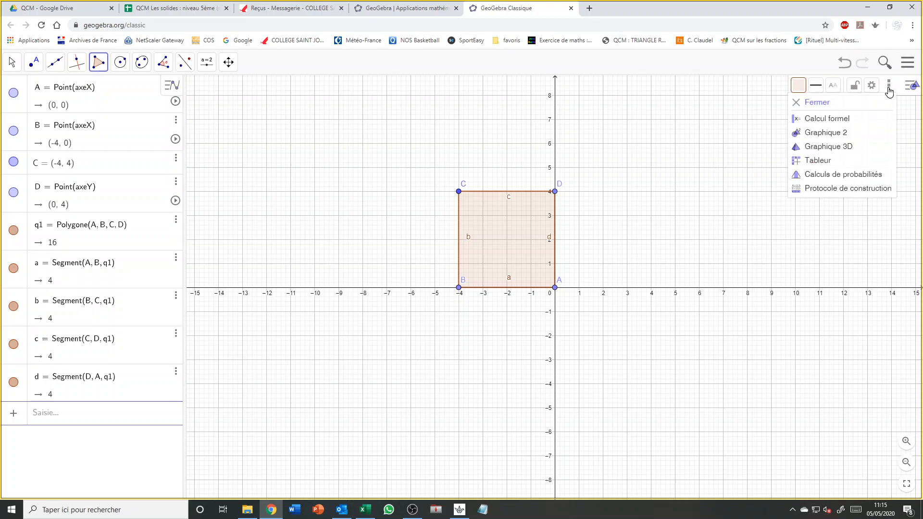
click(829, 146)
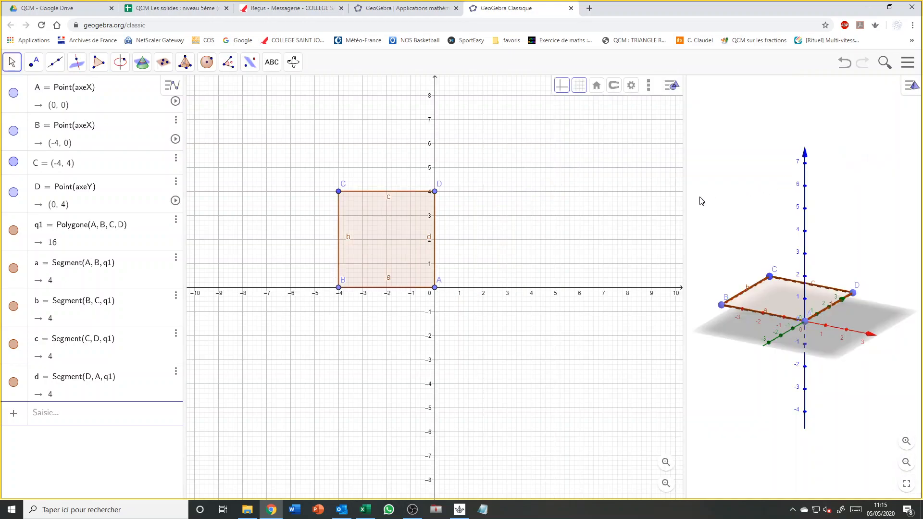
drag(684, 208, 498, 267)
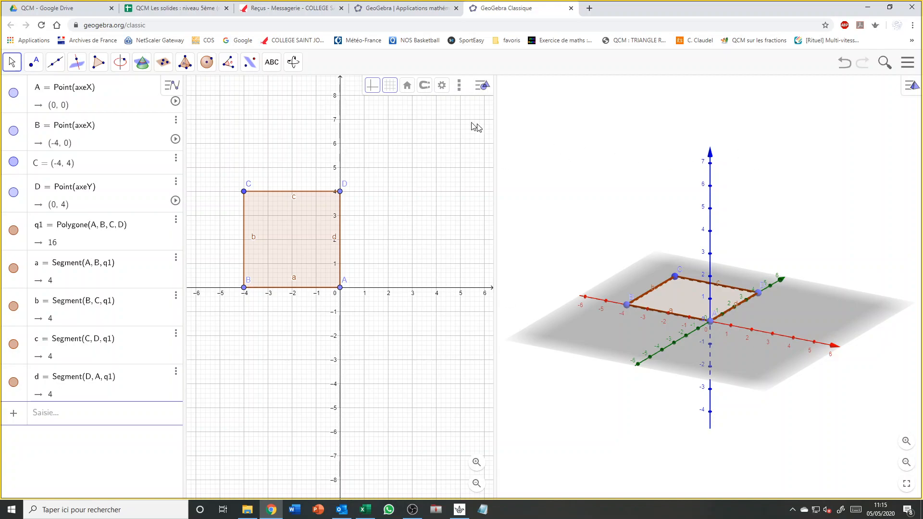
click(185, 62)
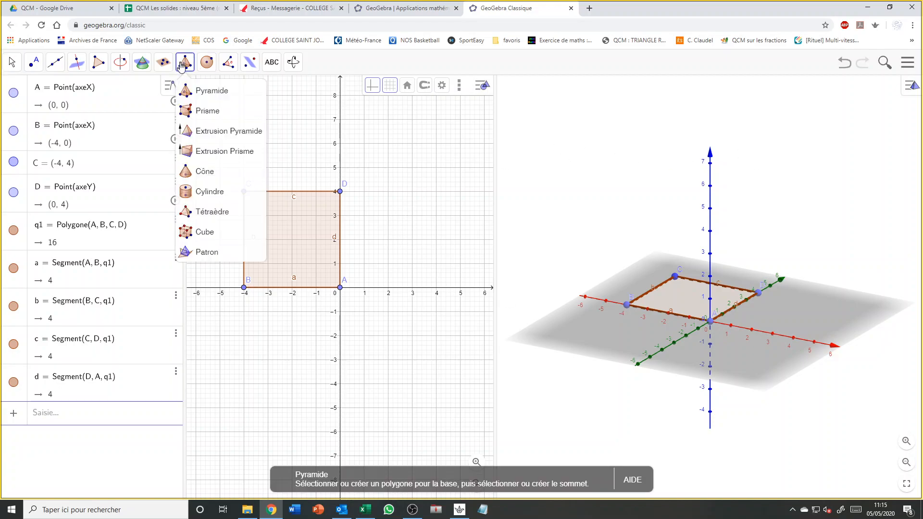
click(209, 234)
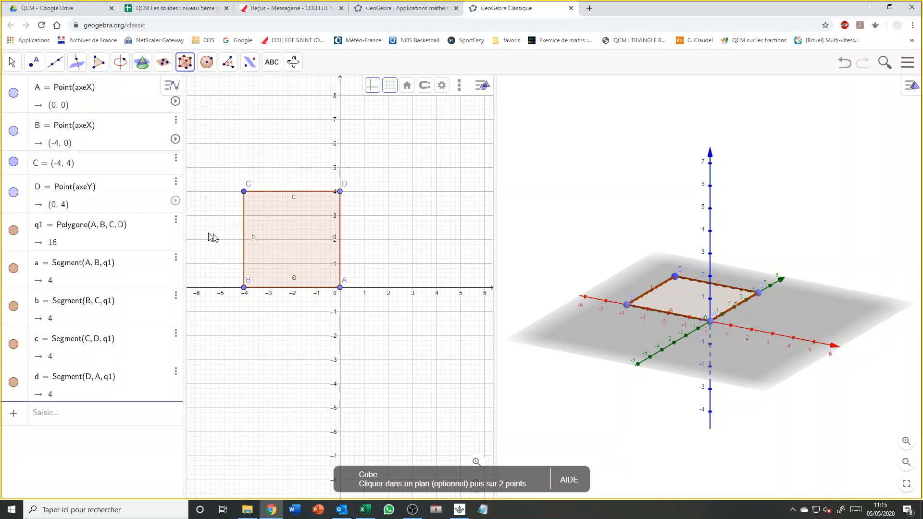
click(628, 305)
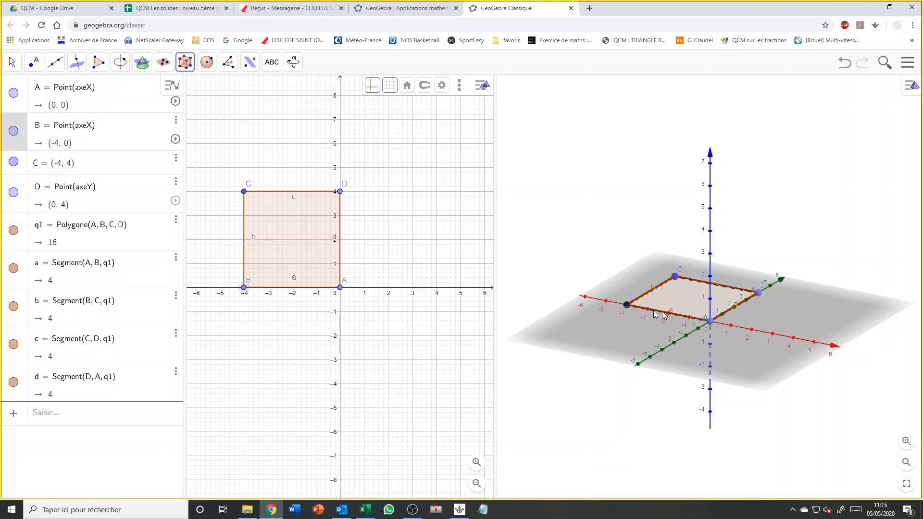
click(710, 321)
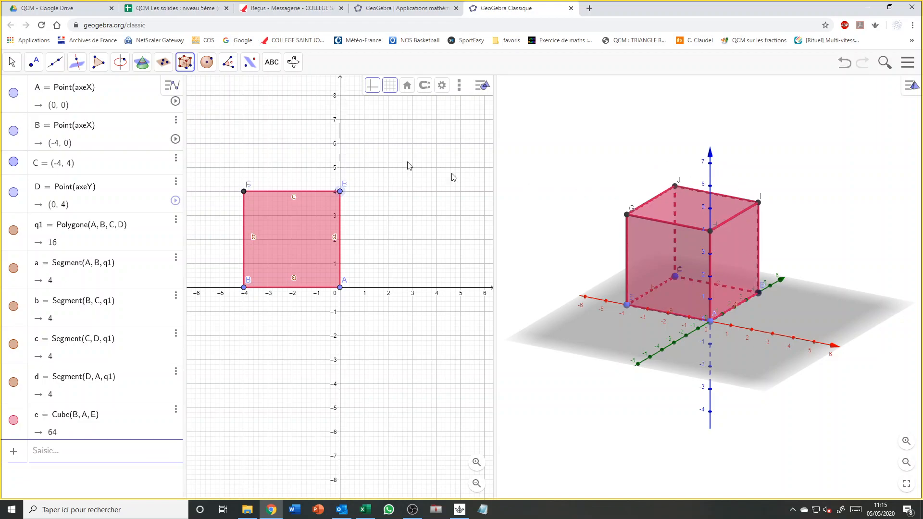
click(14, 61)
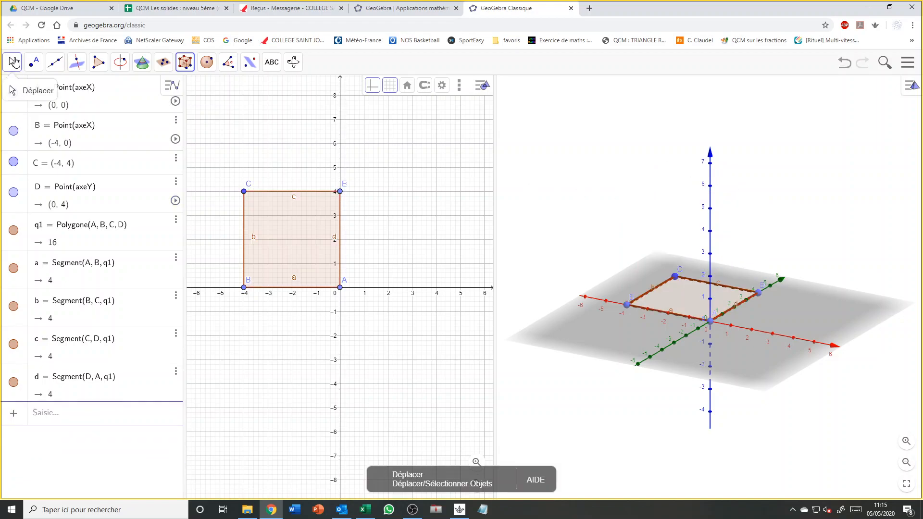
Build a cube from points B and A on the square, and a second cube adjoining its vertical edge at (0, 4).
click(186, 61)
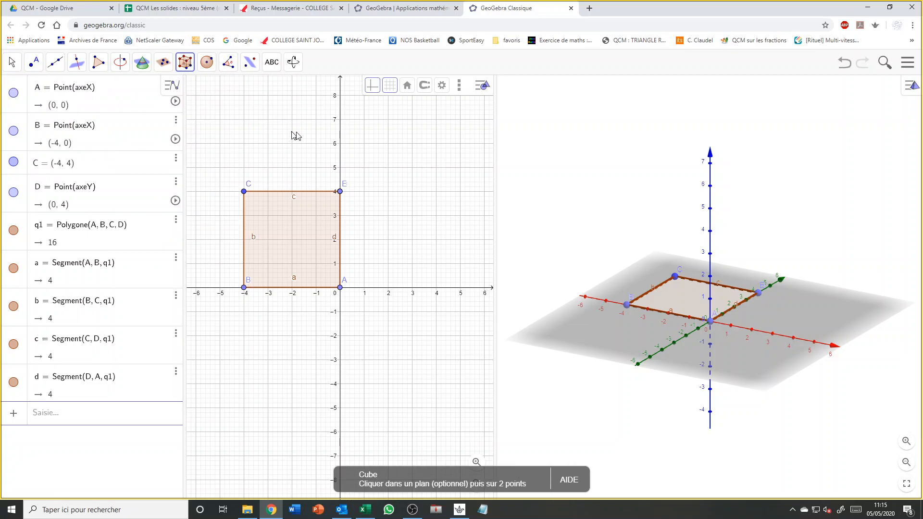
click(627, 305)
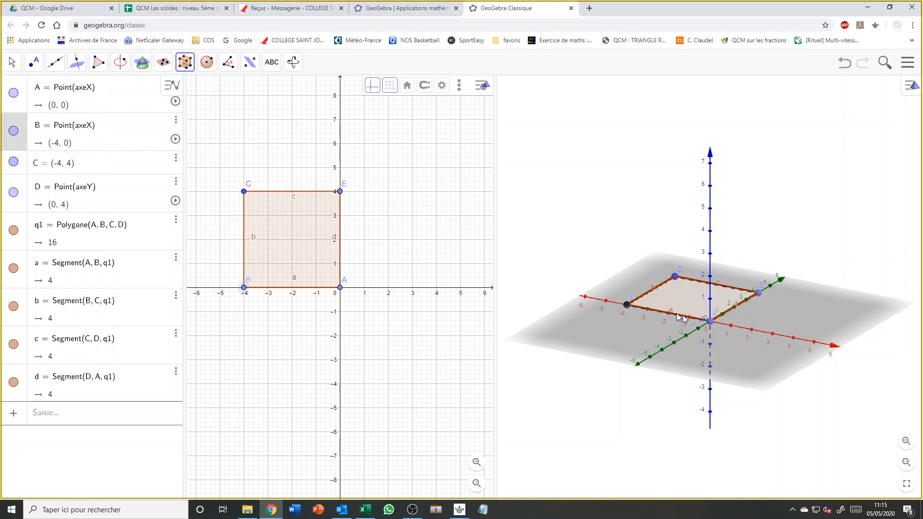
click(711, 320)
click(759, 292)
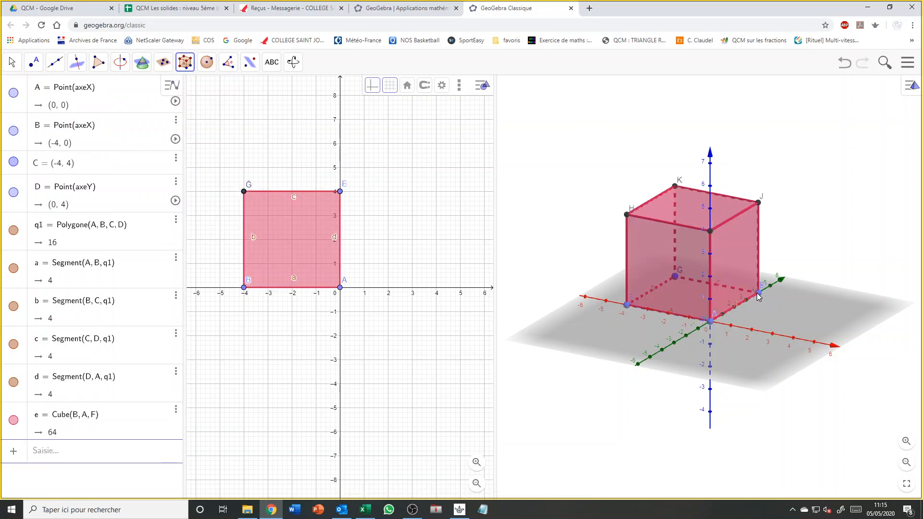
click(760, 204)
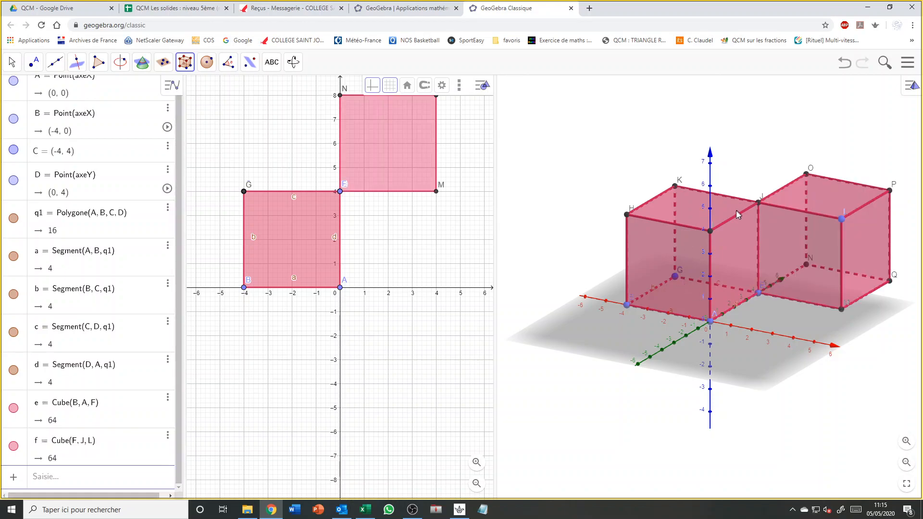
Examine the two cubes in the 3D view from above, from the side and at an oblique angle.
click(12, 62)
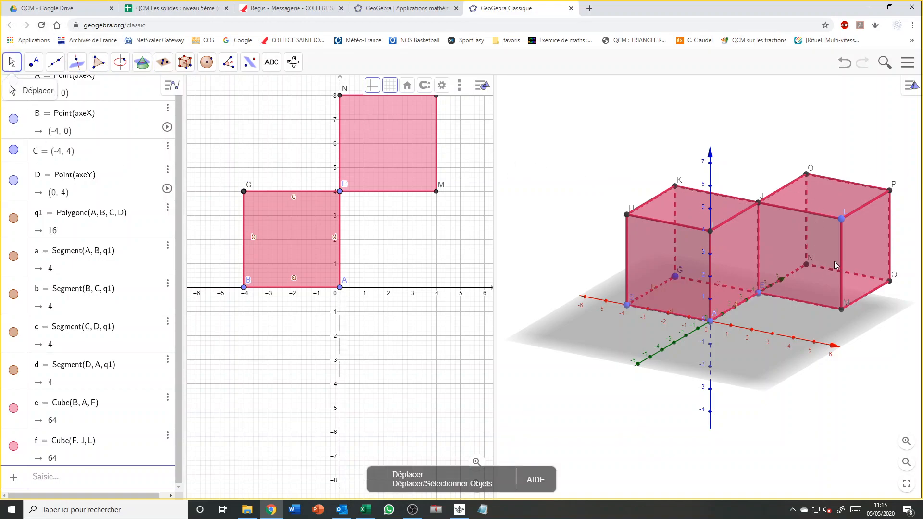
drag(826, 253, 791, 287)
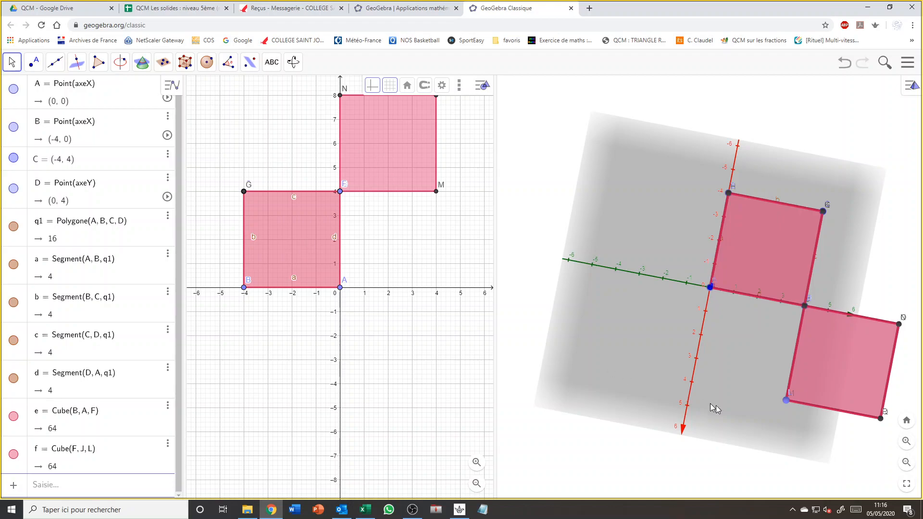
drag(737, 406, 744, 371)
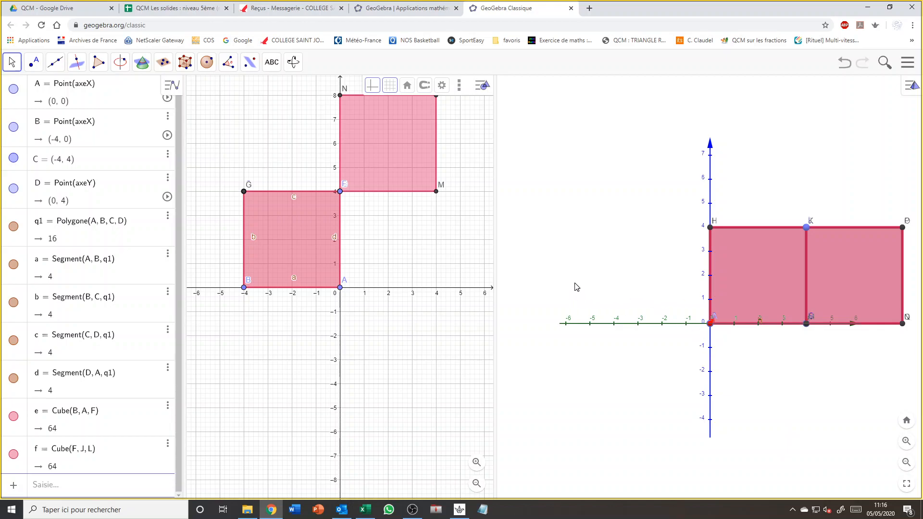
drag(562, 286, 581, 295)
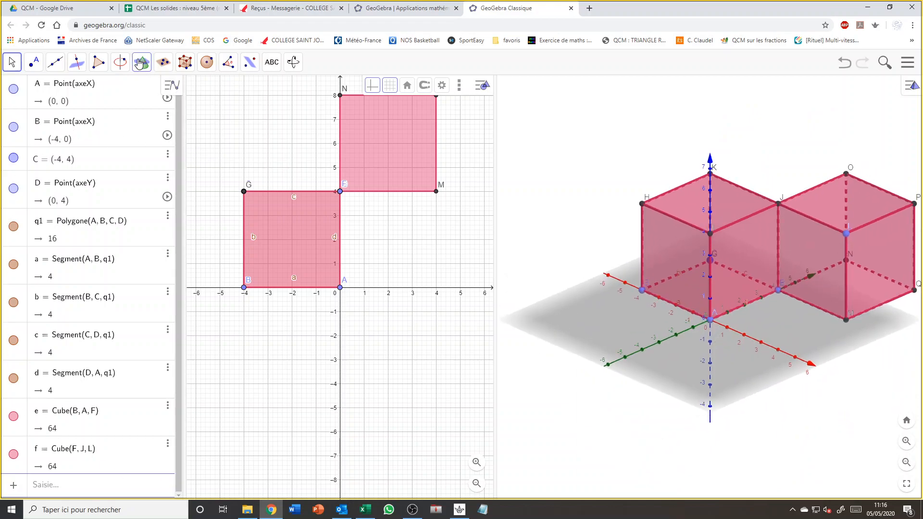
Try to construct a cone from two points on the ground plane at about (0.68, -3.36) and (5, -3), without giving a radius.
click(185, 65)
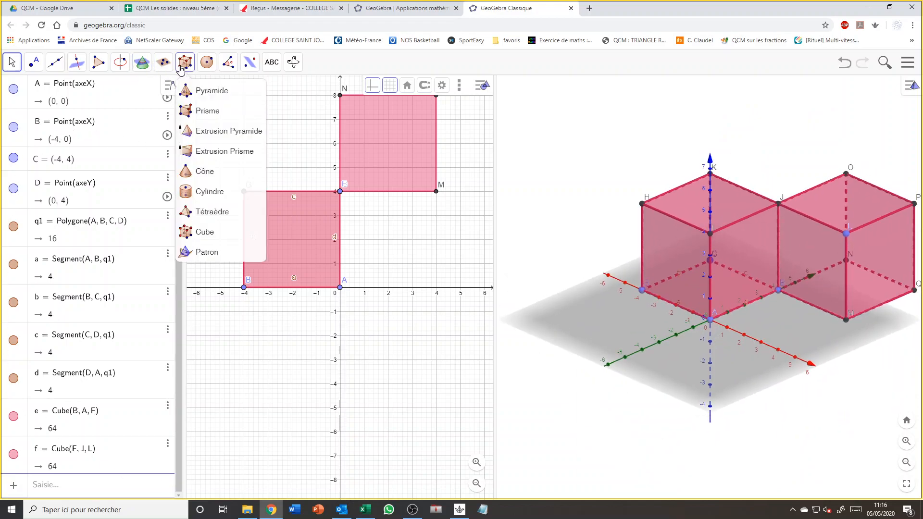
click(202, 173)
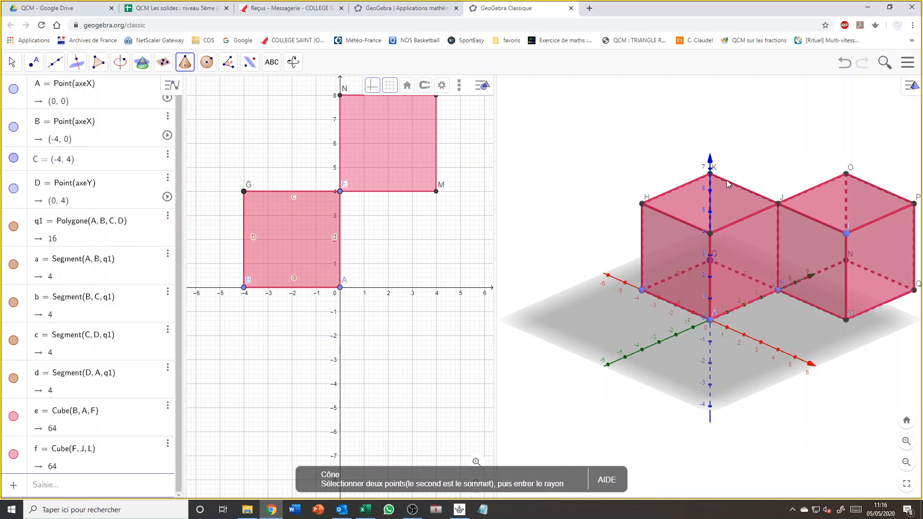
click(664, 350)
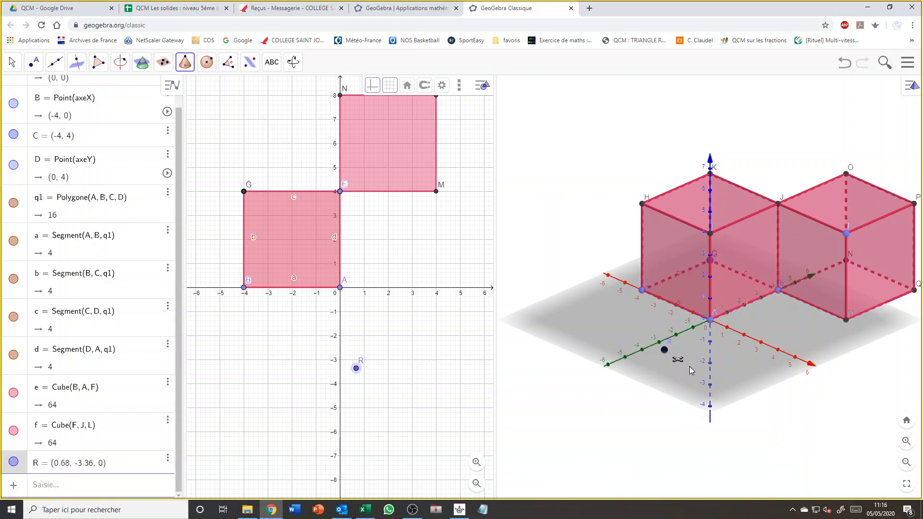
click(744, 380)
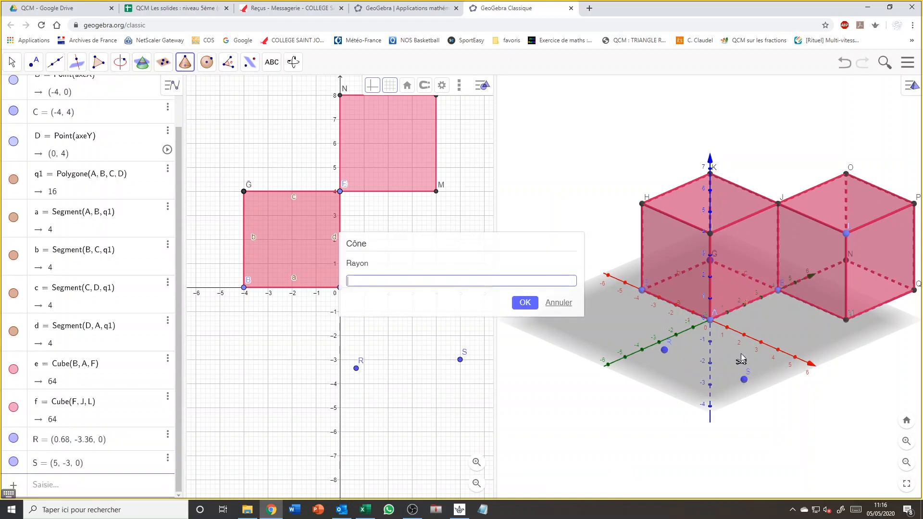
click(726, 277)
Create a cone of radius 5 with its base centre at (0, 2, 2) and apex at (-1.7, 0, 2) on the first cube's faces.
drag(726, 284, 745, 262)
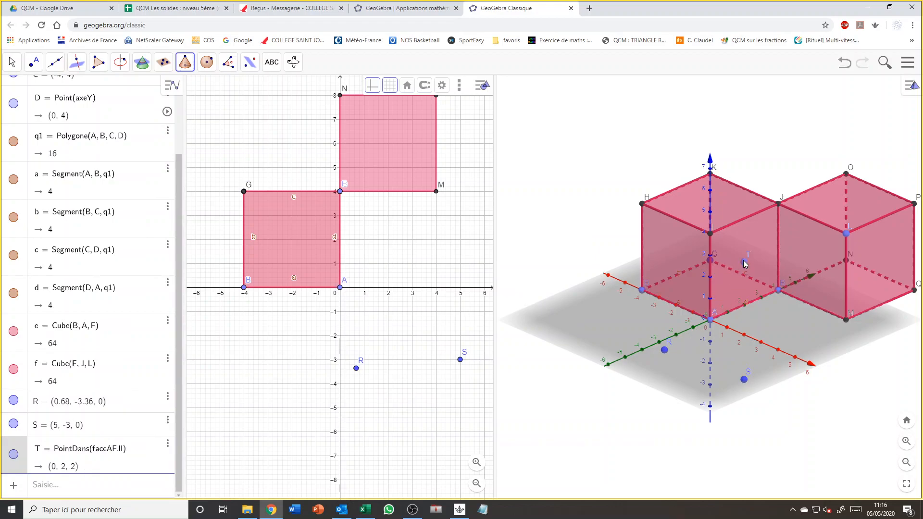
click(681, 264)
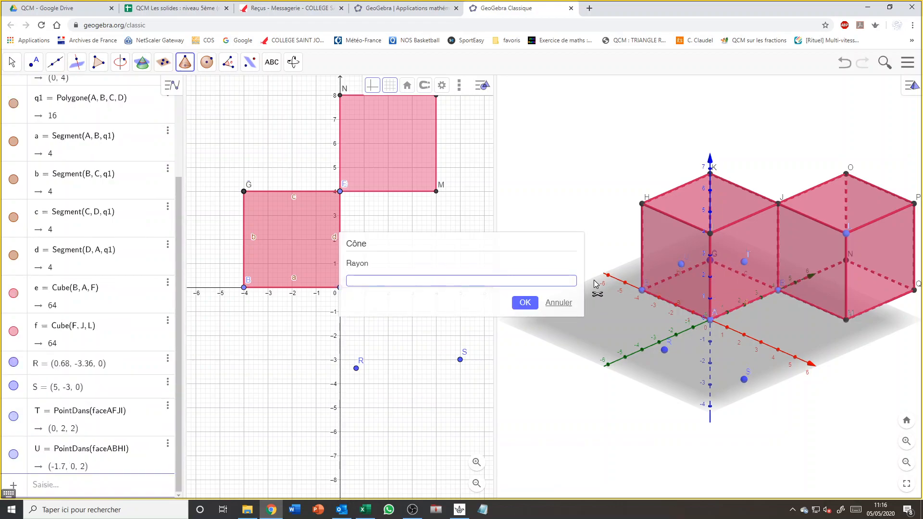
text(5)
key(Return)
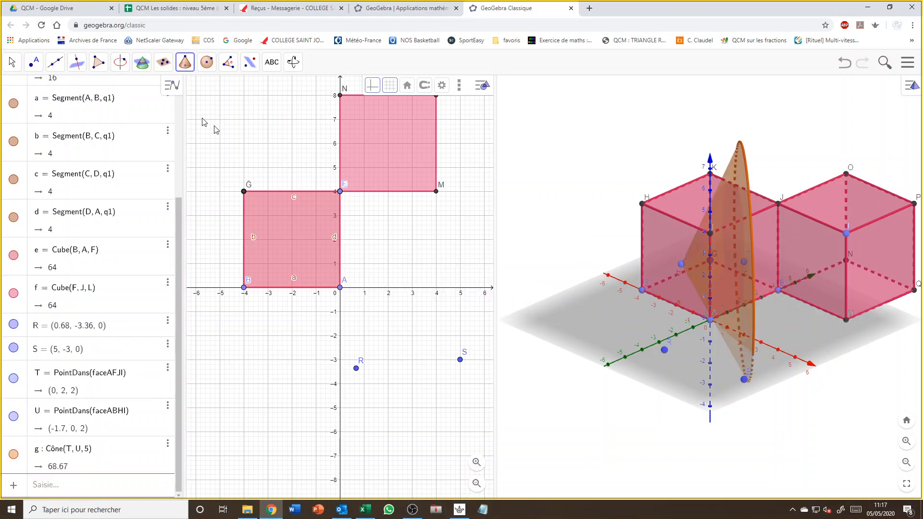
Move the cone's apex down the cube's face to its bottom edge at about (-1.17, 0, 0).
click(33, 62)
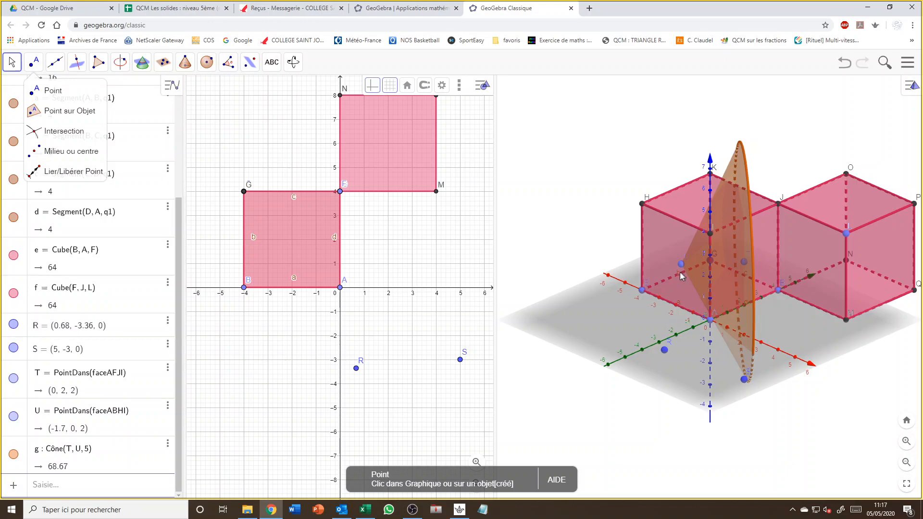
drag(683, 268, 675, 355)
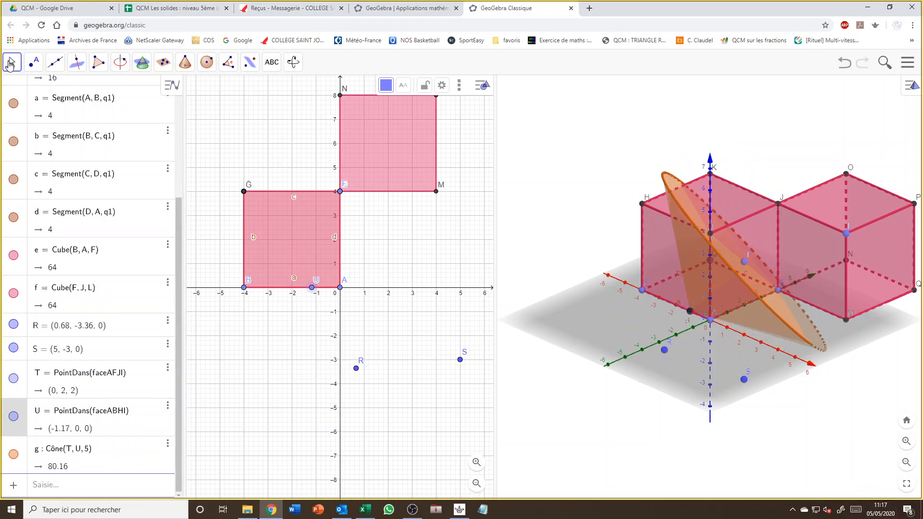
click(10, 63)
drag(587, 114, 697, 107)
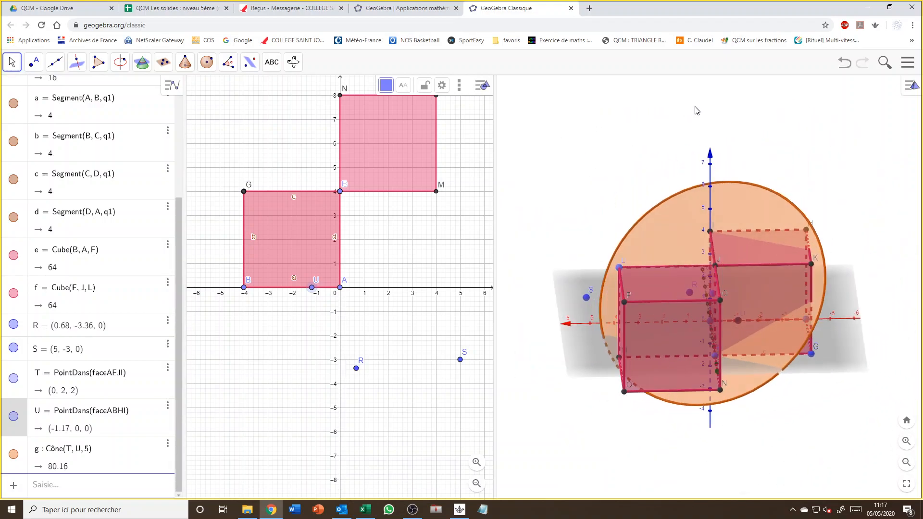